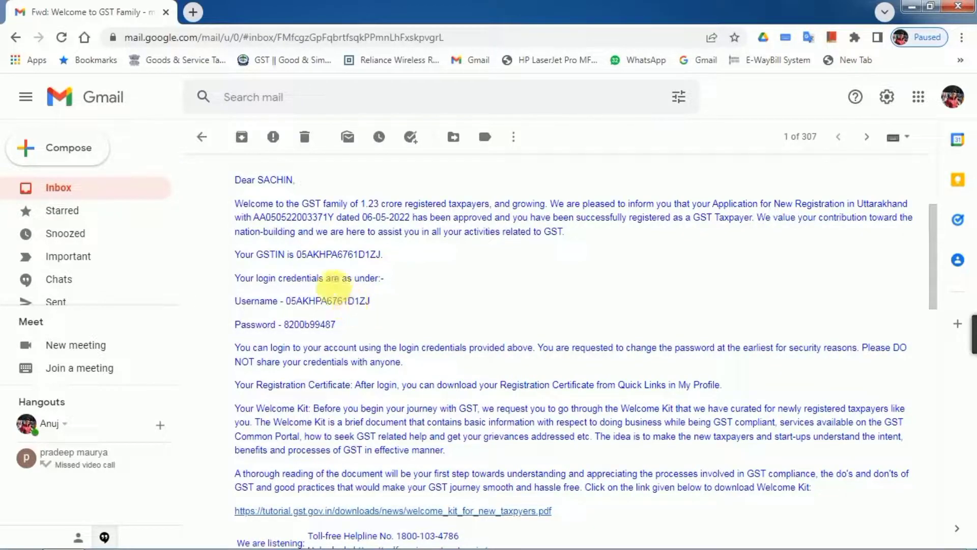
Step: Open a new blank browser tab next to the Gmail GST welcome email
{"action": "left_click", "coordinate": [193, 13]}
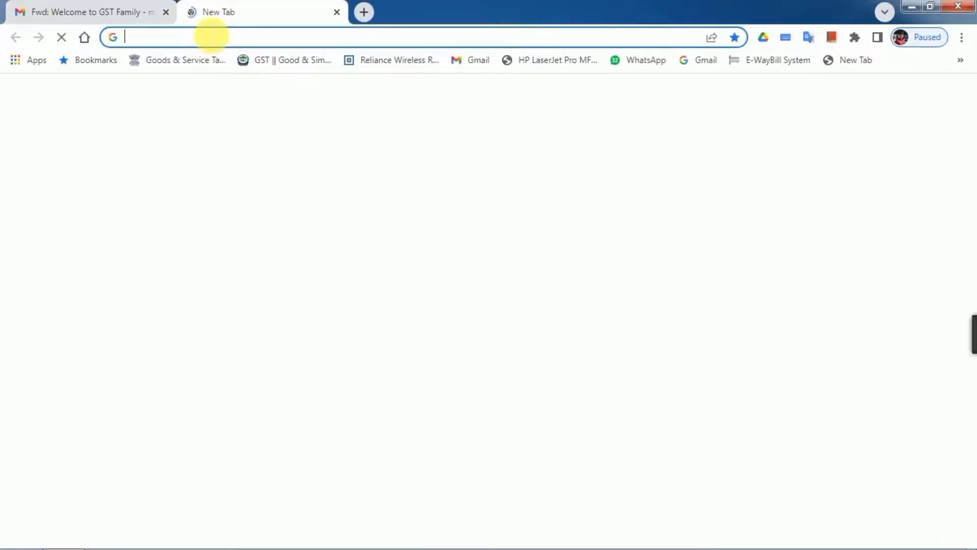
Step: Load gst.gov.in and reach the Login page for first-time new-taxpayer login
{"action": "left_click", "coordinate": [218, 38]}
{"action": "type", "text": "gst.gov.in"}
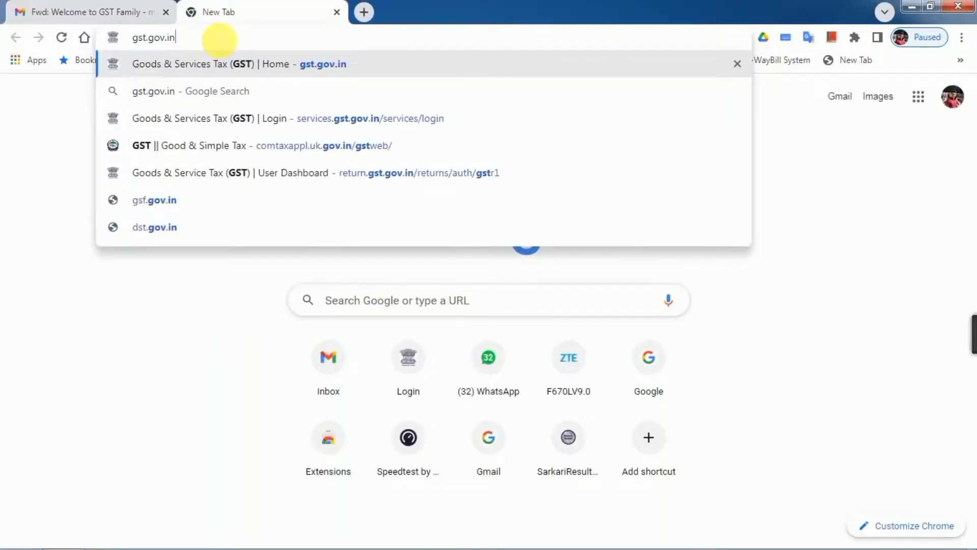
{"action": "key", "text": "Return"}
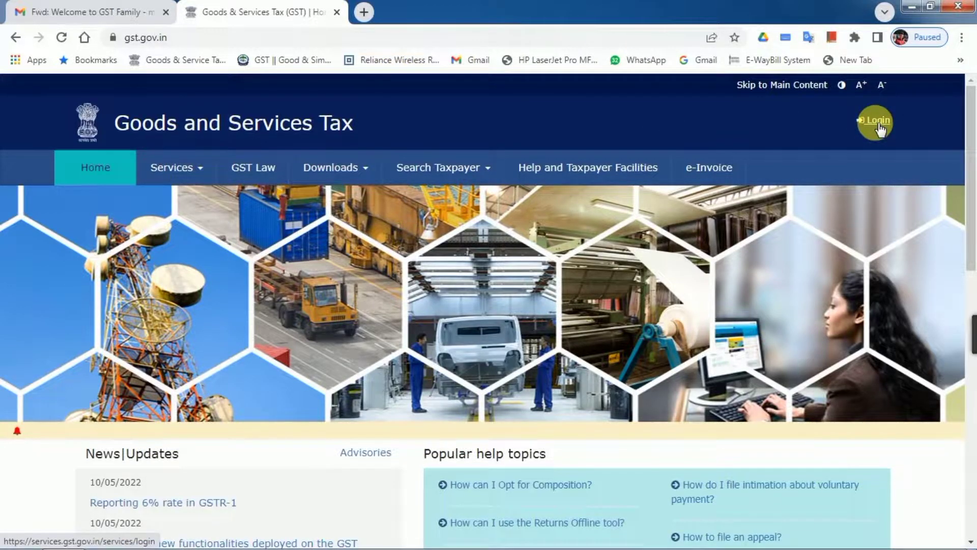
{"action": "left_click", "coordinate": [878, 123]}
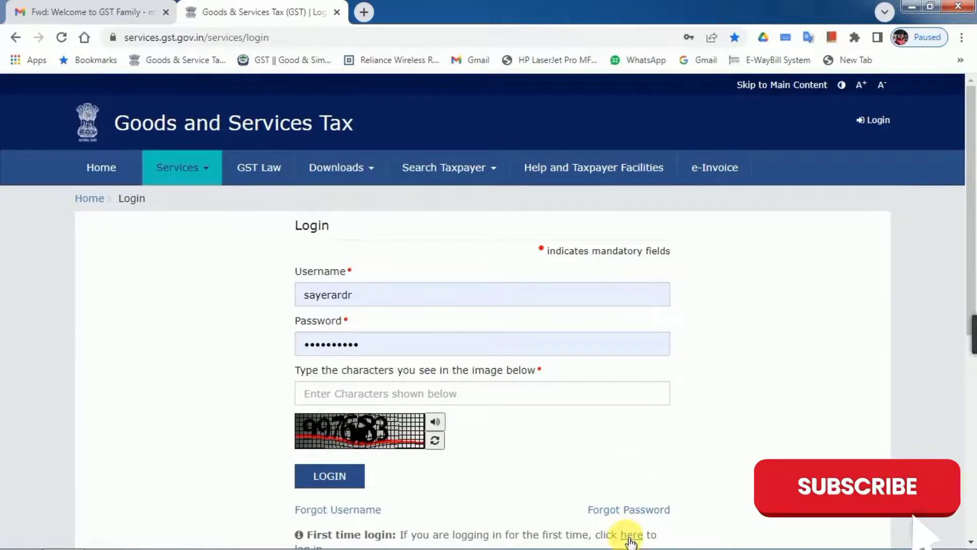
{"action": "left_click", "coordinate": [630, 535]}
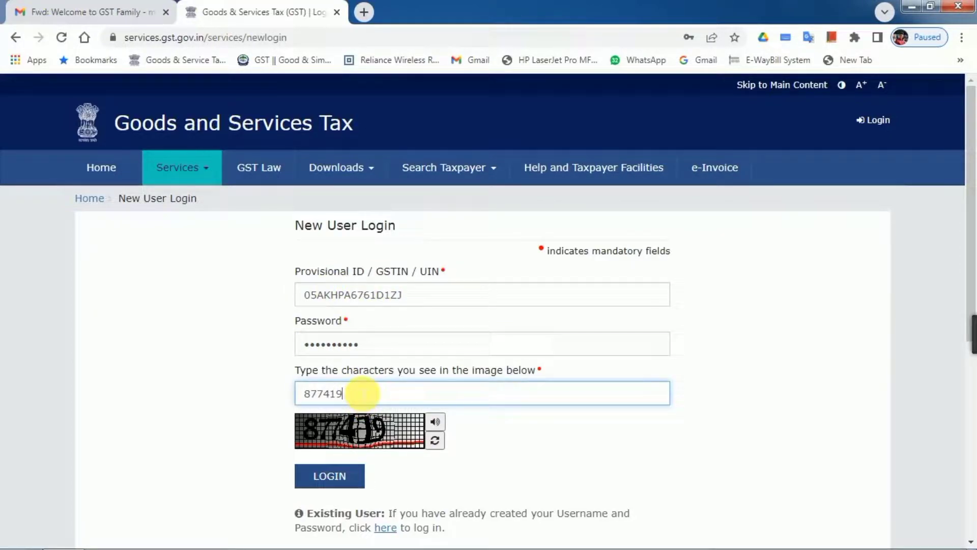
Step: Log in with the provisional ID, password and captcha
{"action": "left_click", "coordinate": [359, 475]}
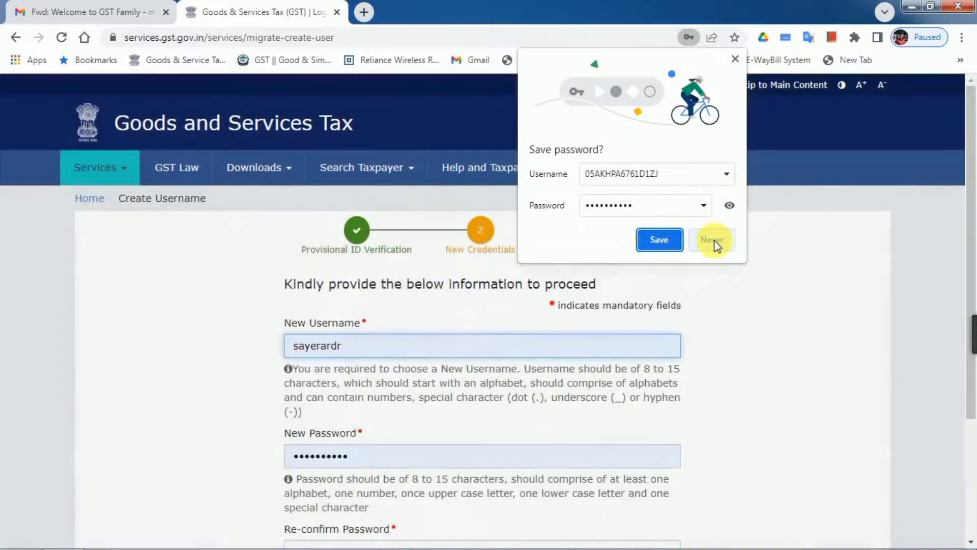
Step: Replace the autofilled username with a new username and password, then submit the Create Username form
{"action": "left_click", "coordinate": [714, 241]}
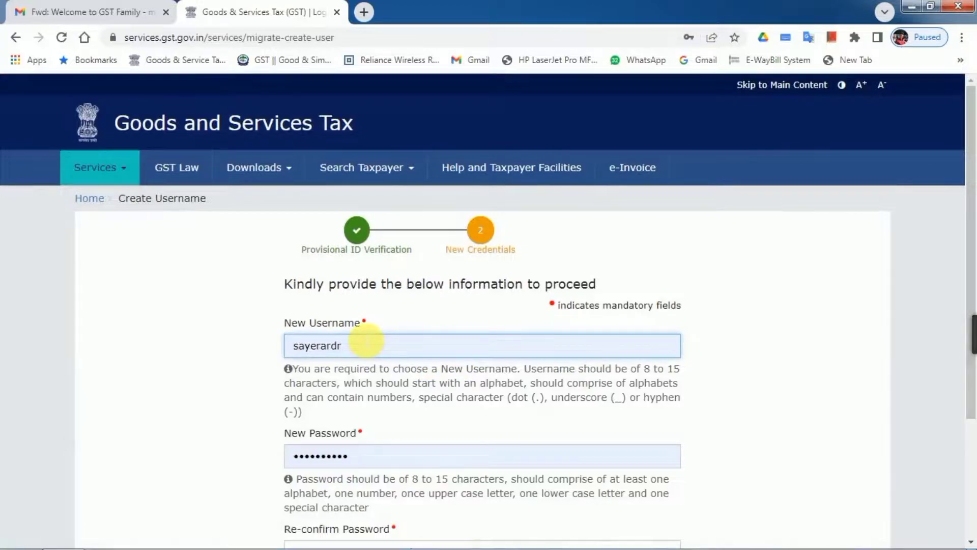
{"action": "left_click_drag", "start_coordinate": [367, 342], "coordinate": [192, 336]}
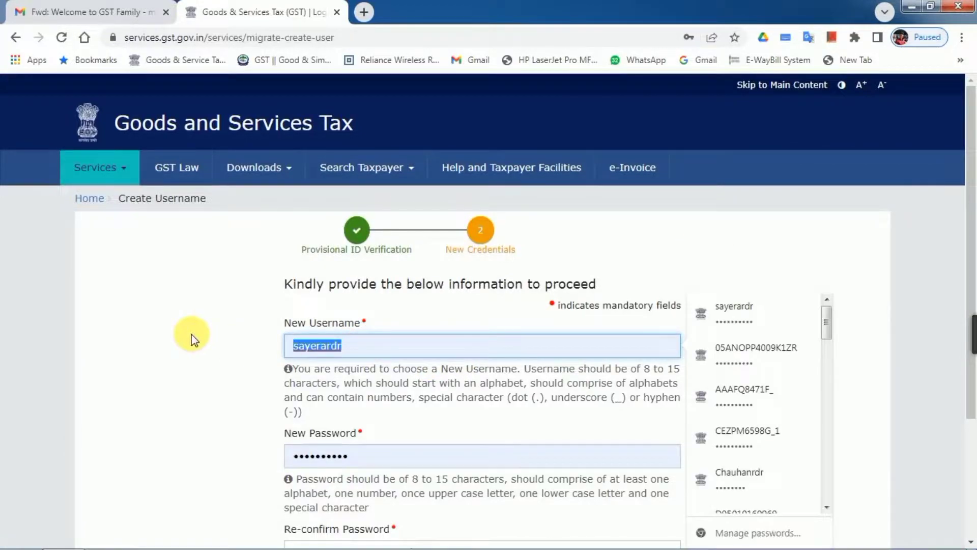
{"action": "key", "text": "BackSpace"}
{"action": "left_click", "coordinate": [224, 373]}
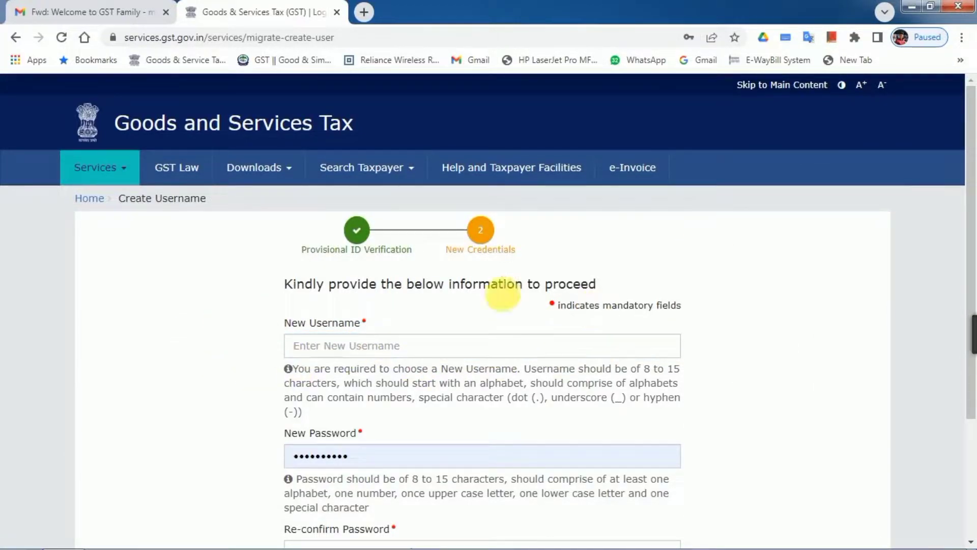
{"action": "scroll", "coordinate": [737, 337], "scroll_direction": "down", "scroll_amount": 1}
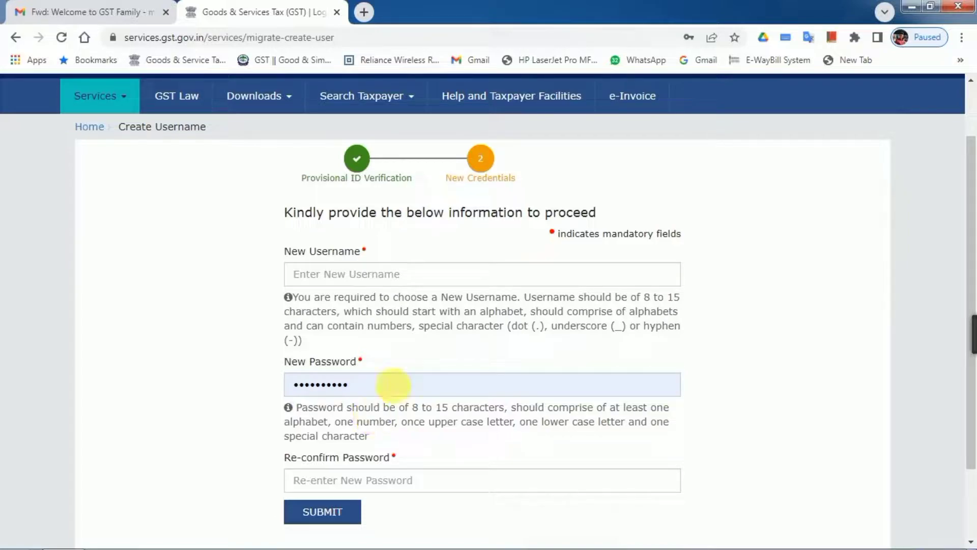
{"action": "left_click", "coordinate": [352, 281]}
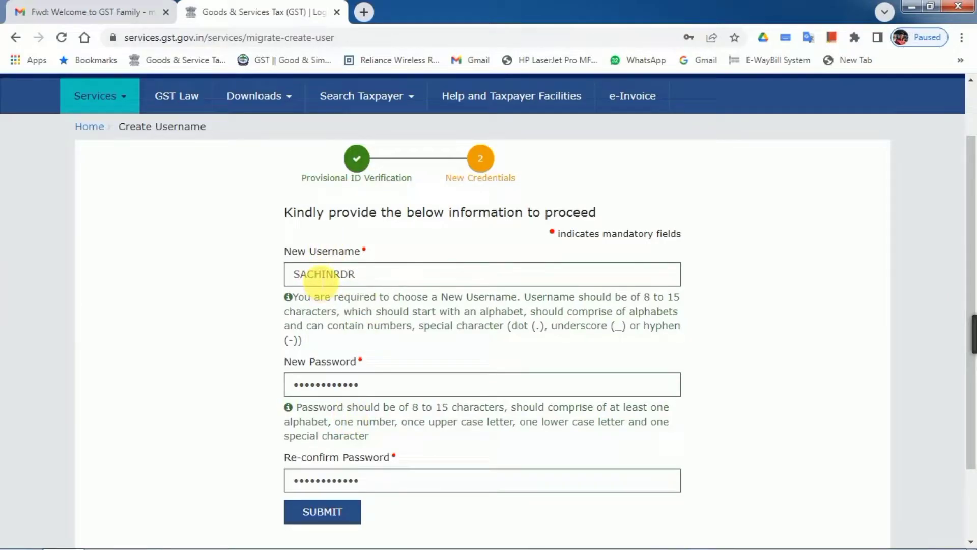
{"action": "left_click", "coordinate": [340, 515]}
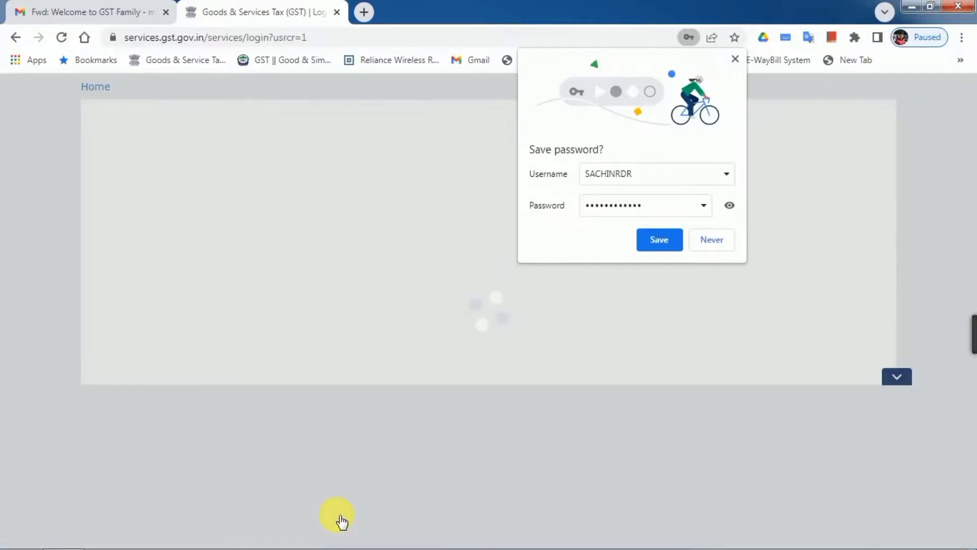
Step: Sign in with the new username, password and captcha, declining the browser's password prompts
{"action": "left_click", "coordinate": [717, 238]}
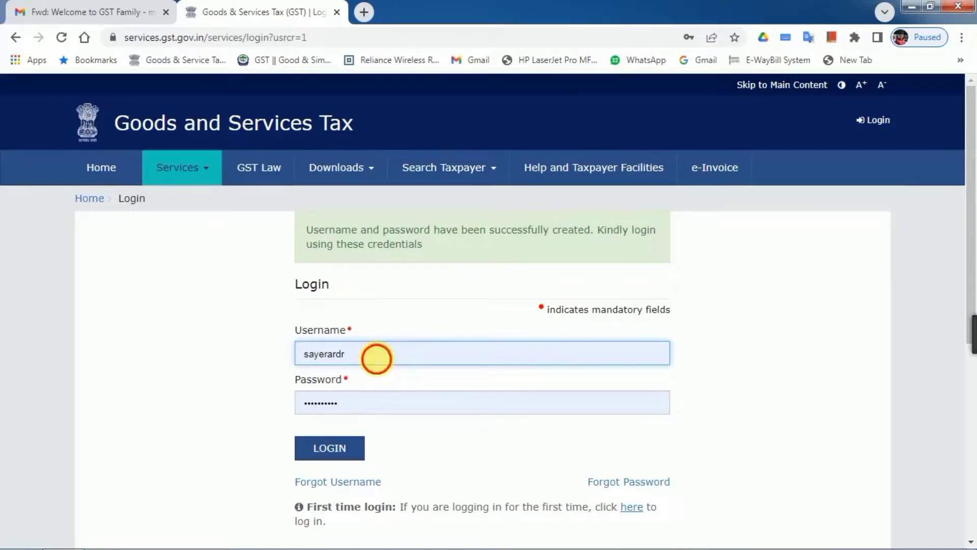
{"action": "double_click", "coordinate": [377, 356]}
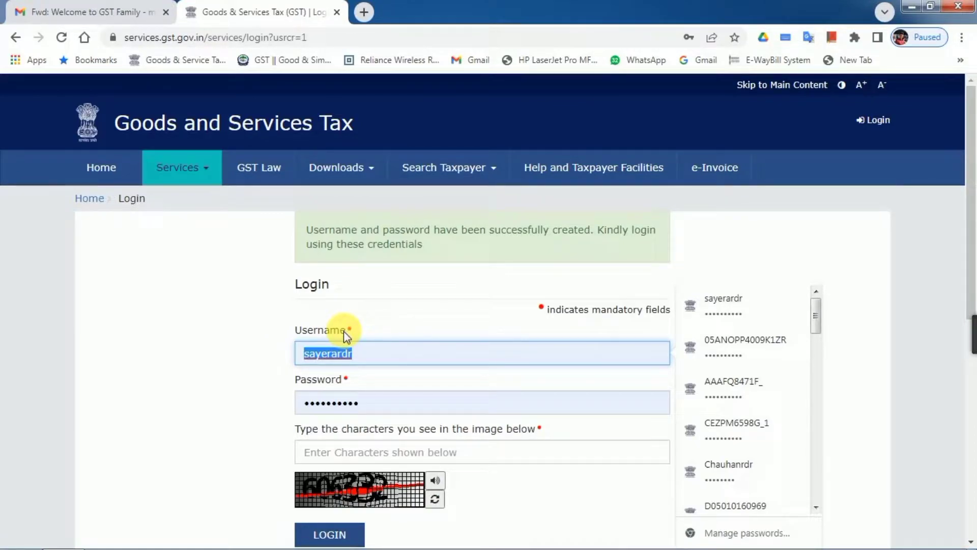
{"action": "type", "text": "sa"}
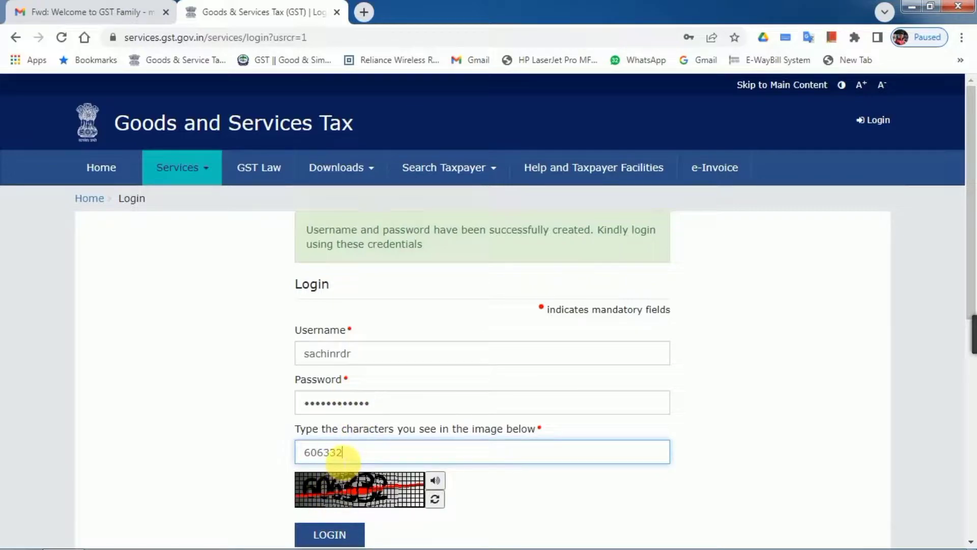
{"action": "left_click", "coordinate": [345, 539]}
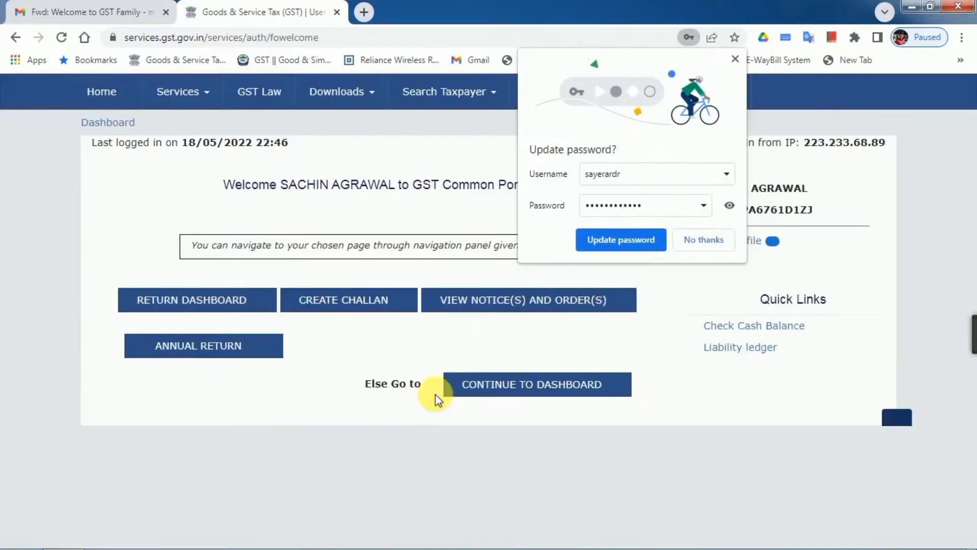
{"action": "left_click", "coordinate": [446, 391]}
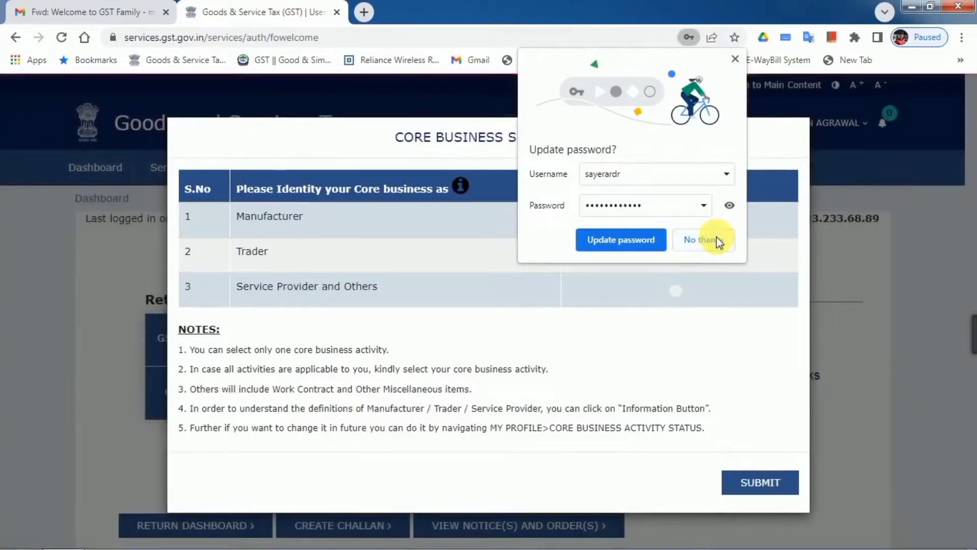
Step: Decline Chrome's password update so the Core Business Selection dialog appears
{"action": "left_click", "coordinate": [703, 240]}
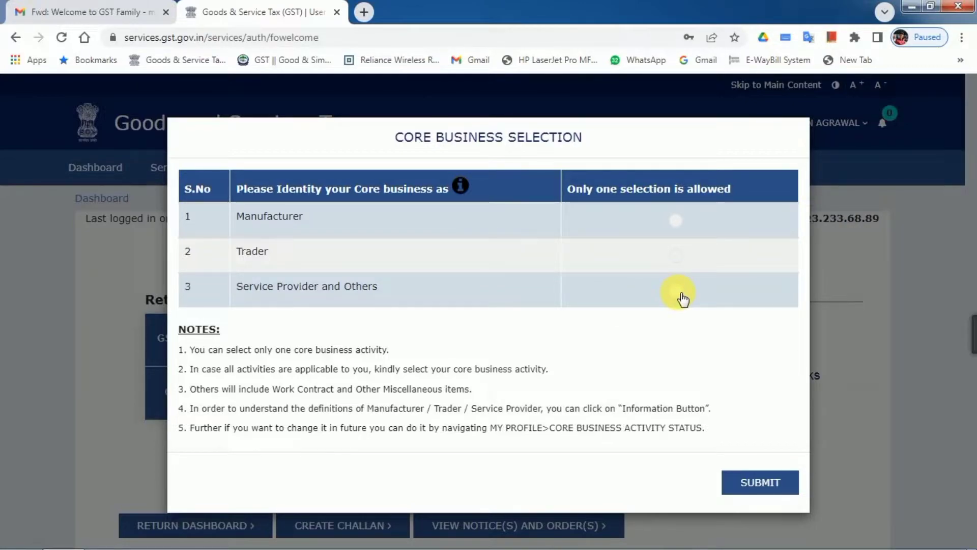
Step: Set the core business to Trader – Wholesaler/Distributor and submit
{"action": "left_click", "coordinate": [681, 257]}
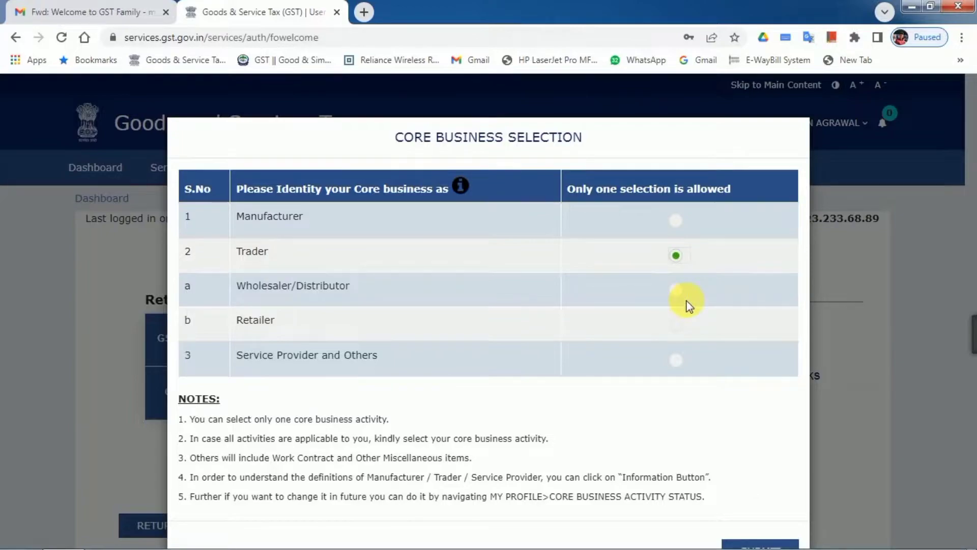
{"action": "scroll", "coordinate": [687, 300], "scroll_direction": "down", "scroll_amount": 2}
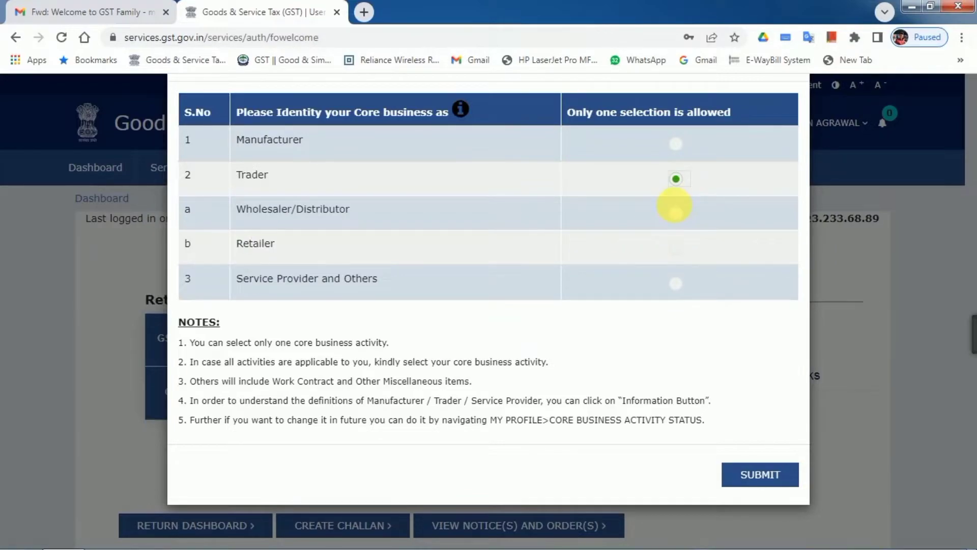
{"action": "left_click", "coordinate": [677, 214]}
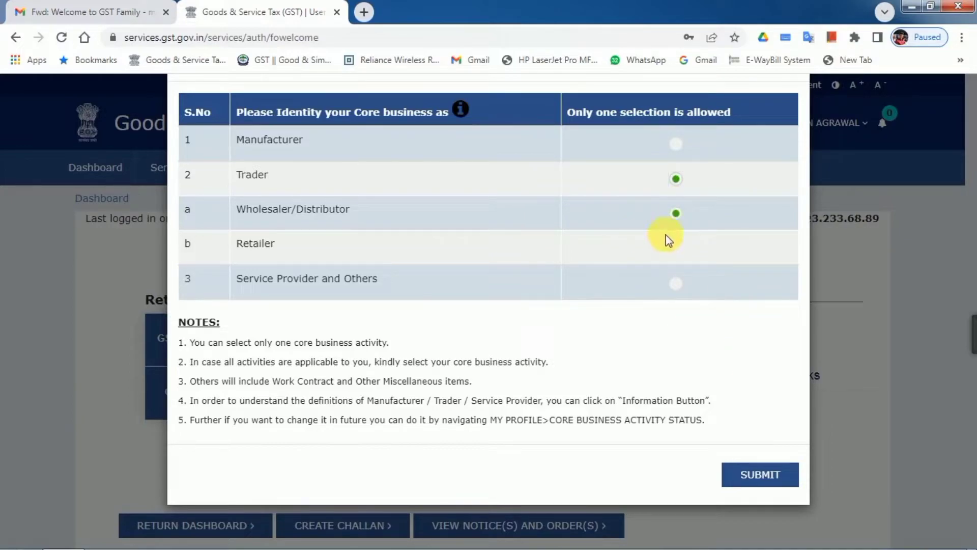
{"action": "left_click", "coordinate": [771, 476]}
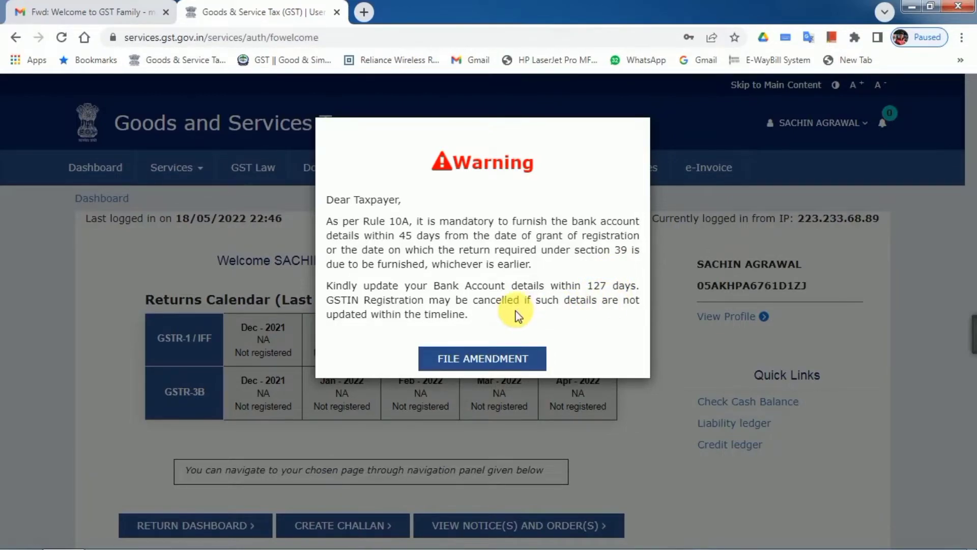
Step: Start the non-core amendment from the warning and scroll through the Business Details tab
{"action": "left_click", "coordinate": [486, 362]}
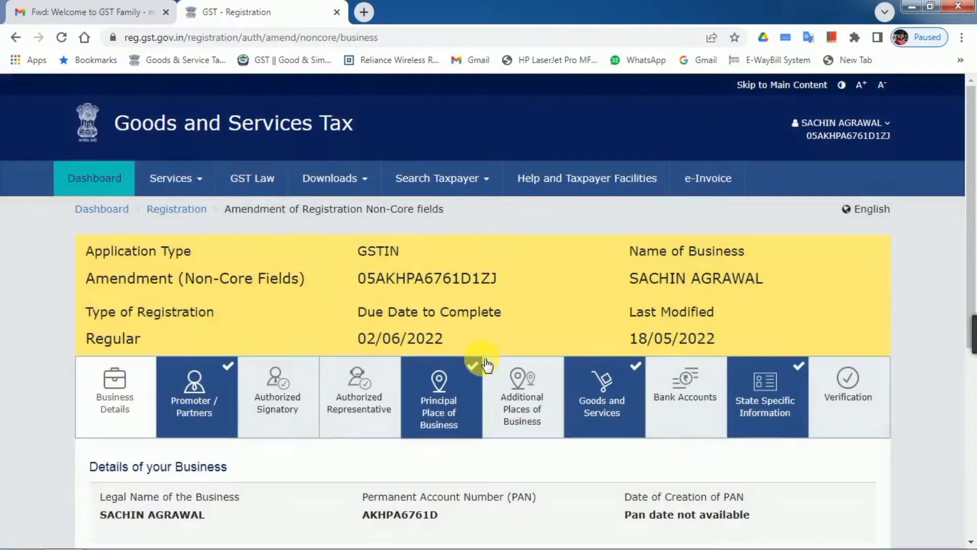
{"action": "scroll", "coordinate": [485, 414], "scroll_direction": "down", "scroll_amount": 5}
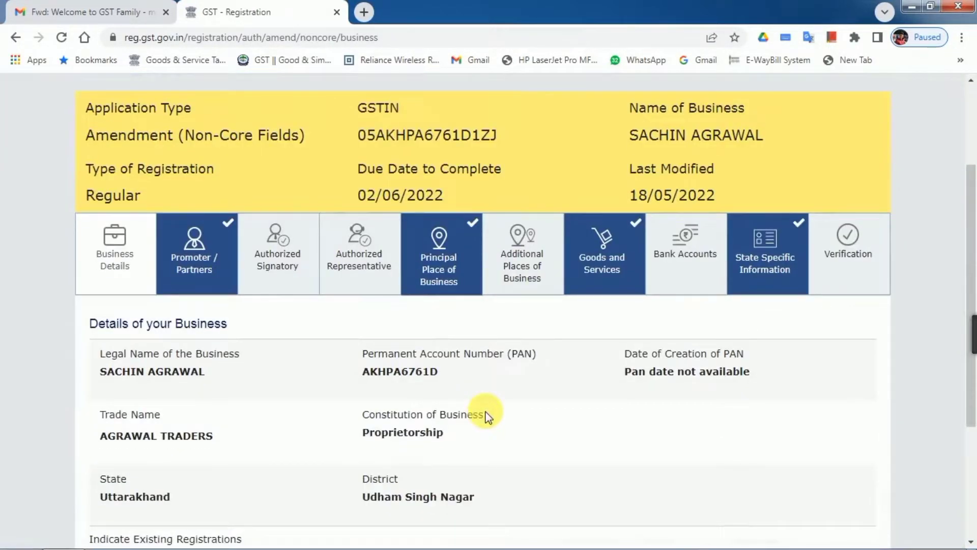
{"action": "scroll", "coordinate": [486, 416], "scroll_direction": "down", "scroll_amount": 1}
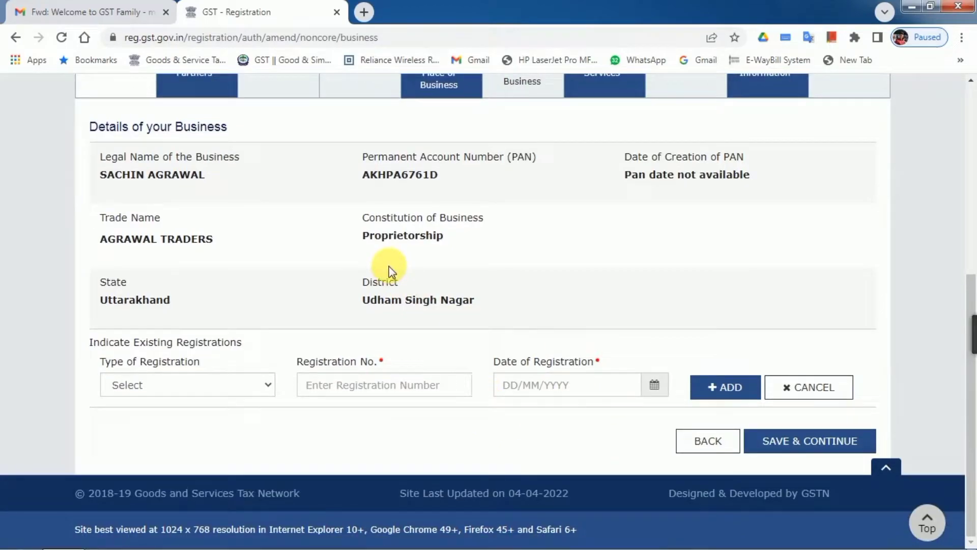
Step: Save Business Details and move via Authorized Signatory to the Bank Accounts section
{"action": "left_click", "coordinate": [813, 439]}
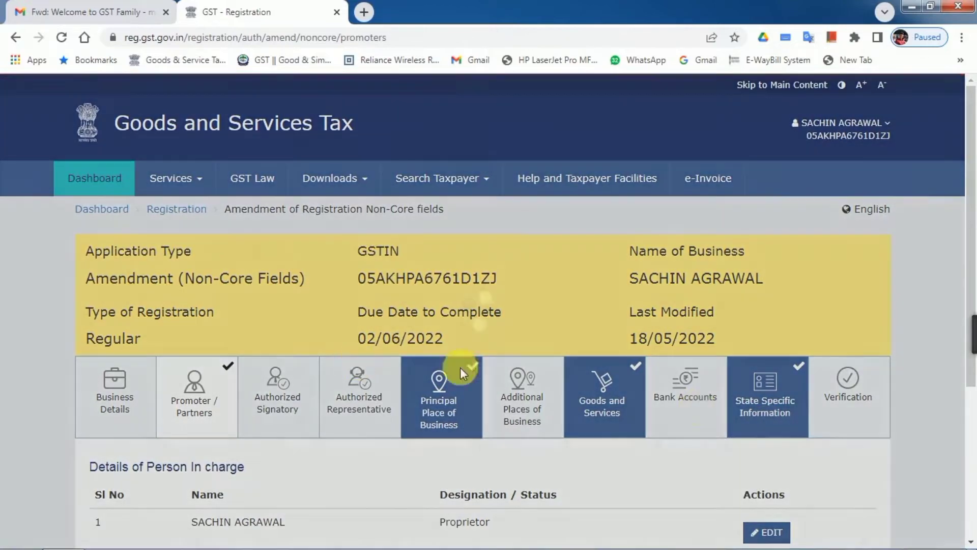
{"action": "scroll", "coordinate": [550, 395], "scroll_direction": "down", "scroll_amount": 1}
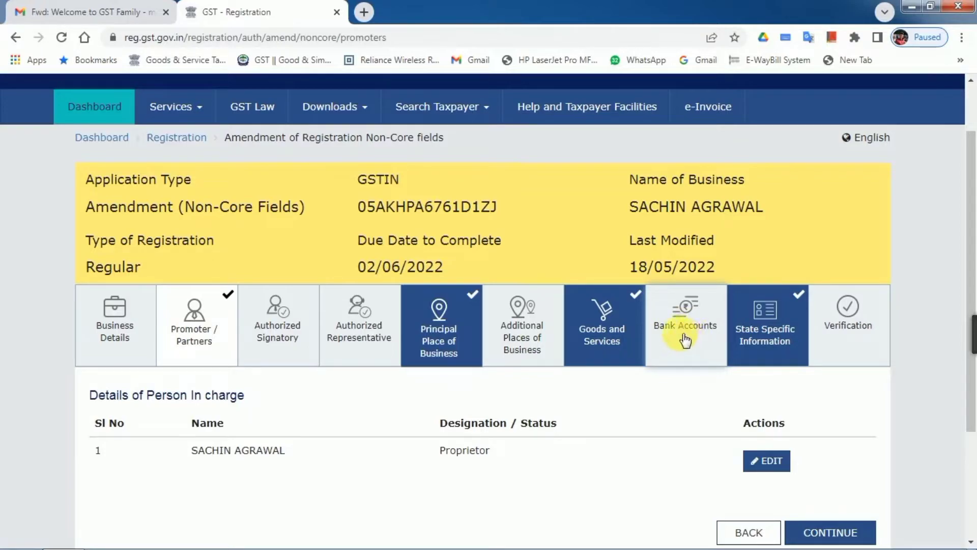
{"action": "left_click", "coordinate": [279, 321]}
{"action": "scroll", "coordinate": [734, 448], "scroll_direction": "down", "scroll_amount": 3}
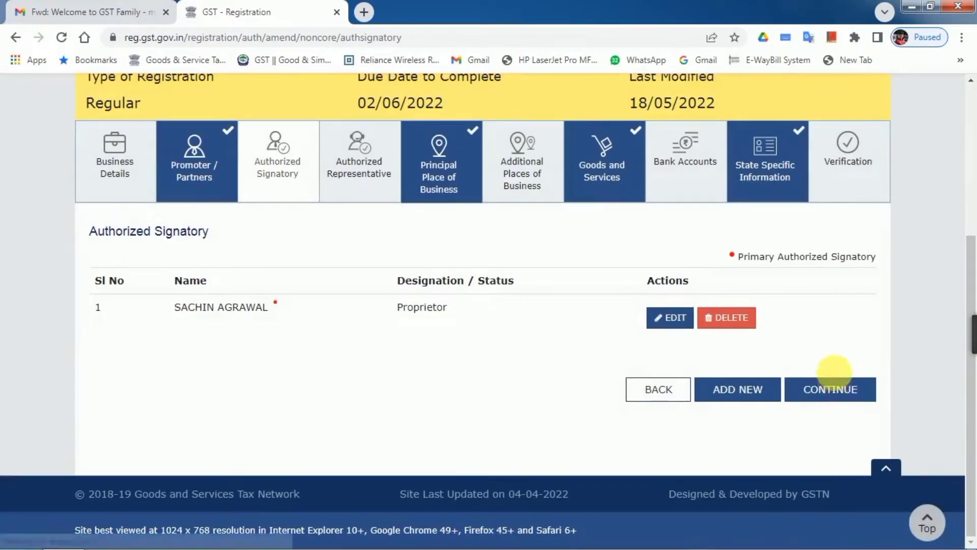
{"action": "left_click", "coordinate": [699, 175]}
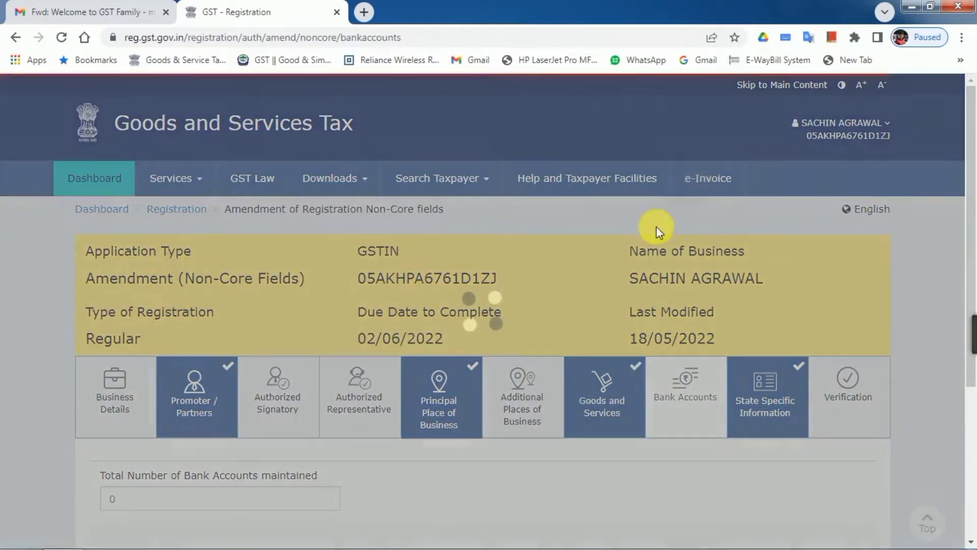
Step: Change total bank accounts maintained to 1 and open a new bank account form
{"action": "scroll", "coordinate": [213, 381], "scroll_direction": "down", "scroll_amount": 3}
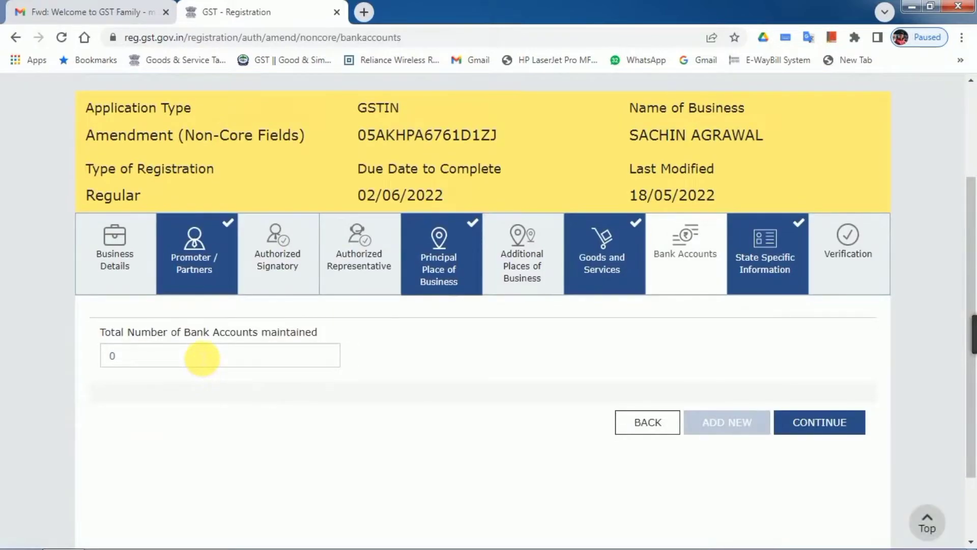
{"action": "left_click_drag", "start_coordinate": [202, 358], "coordinate": [65, 355]}
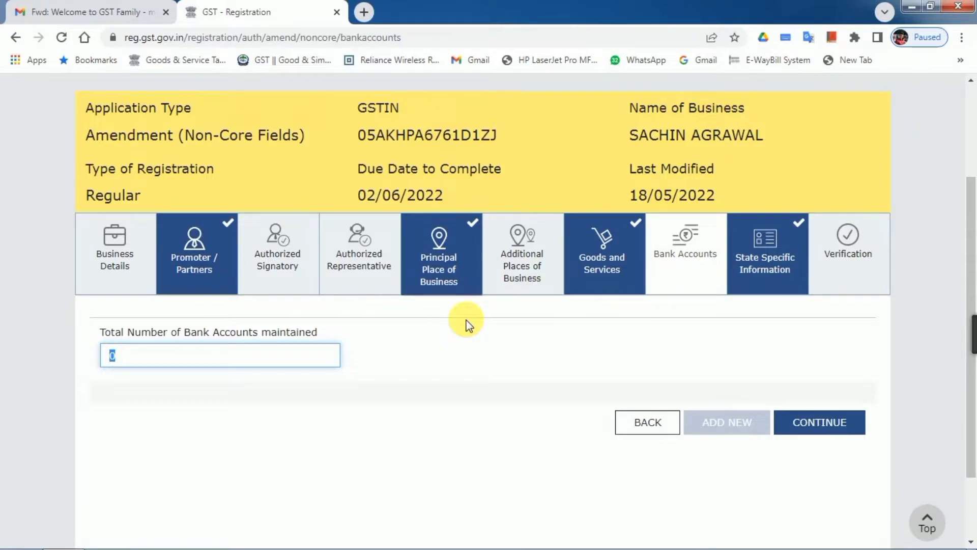
{"action": "type", "text": "1"}
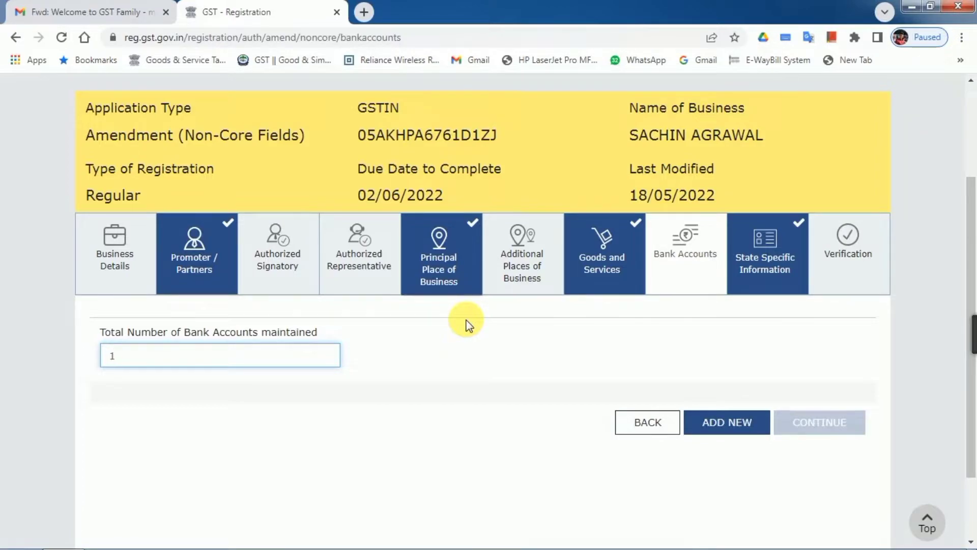
{"action": "left_click", "coordinate": [724, 421]}
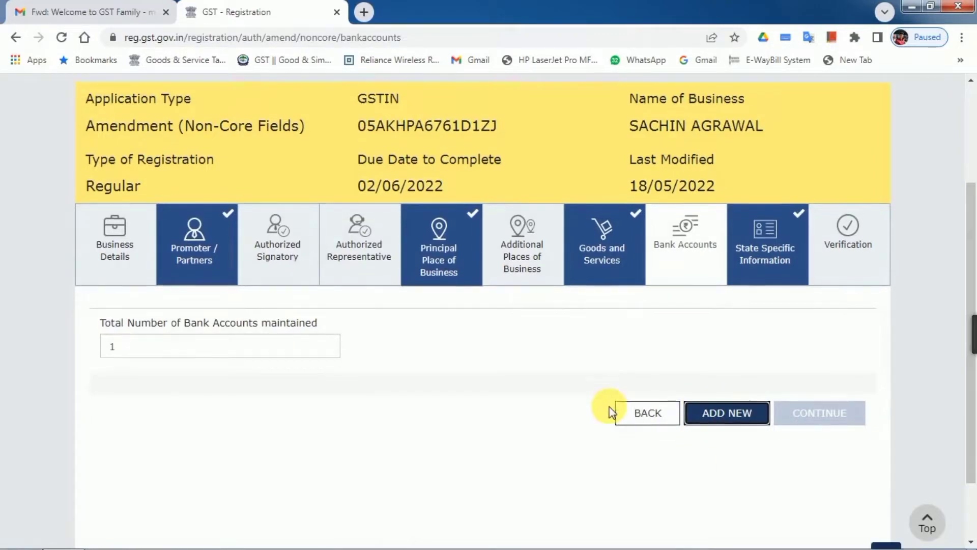
{"action": "scroll", "coordinate": [615, 406], "scroll_direction": "down", "scroll_amount": 2}
{"action": "left_click", "coordinate": [735, 330]}
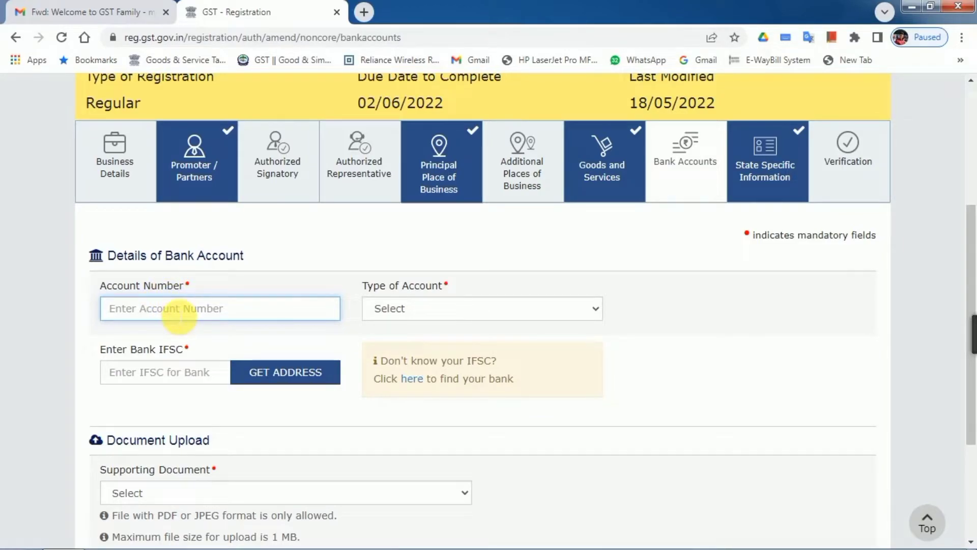
Step: Inspect the Type of Account and Supporting Document lists without selecting anything
{"action": "left_click", "coordinate": [403, 308]}
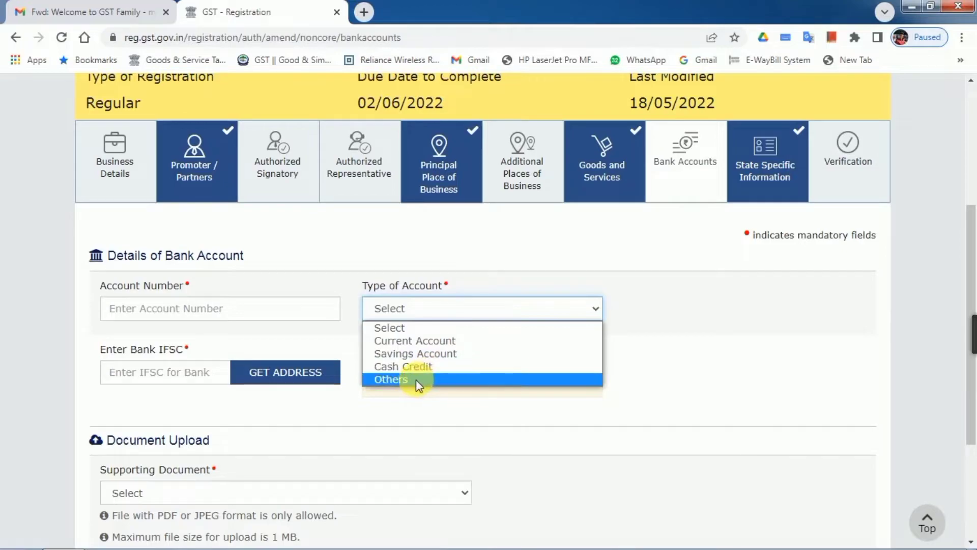
{"action": "left_click", "coordinate": [159, 391]}
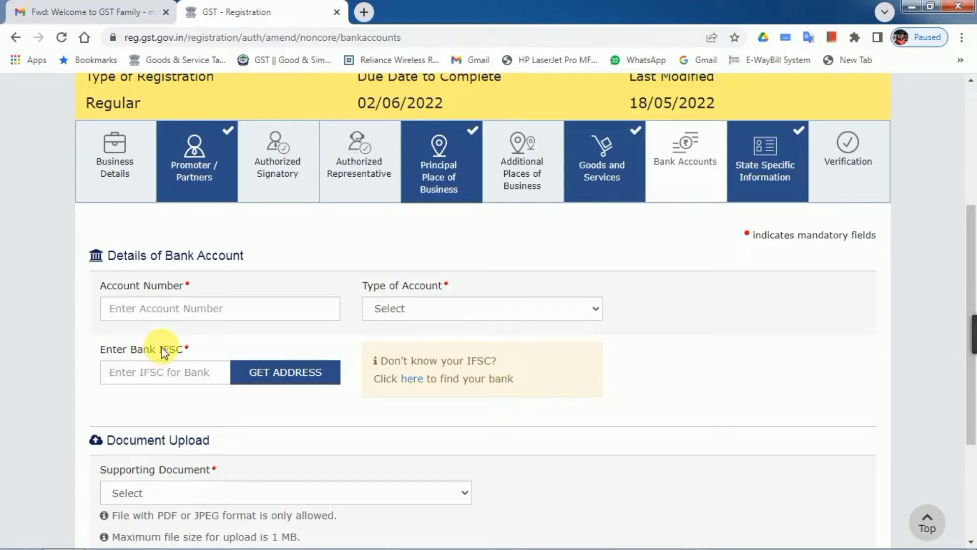
{"action": "scroll", "coordinate": [246, 454], "scroll_direction": "down", "scroll_amount": 1}
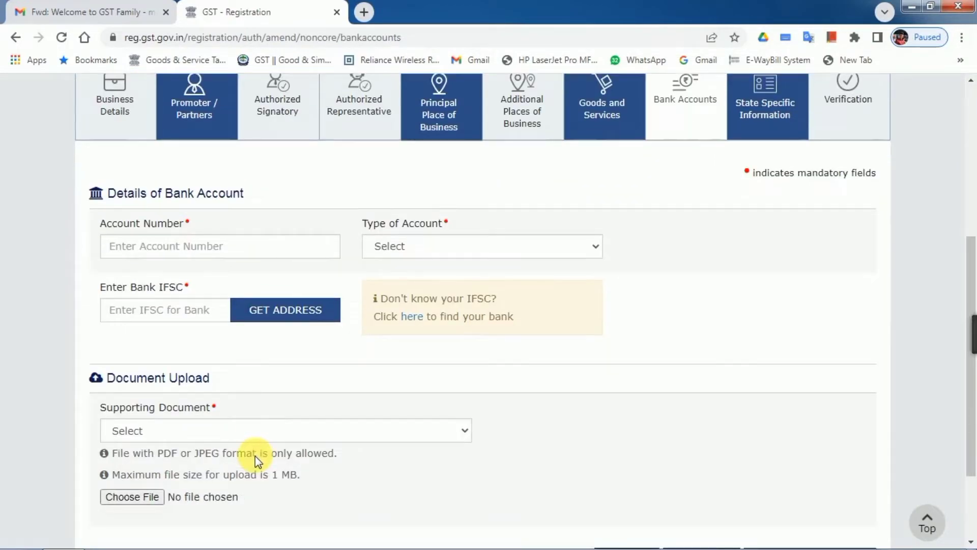
{"action": "left_click", "coordinate": [155, 424]}
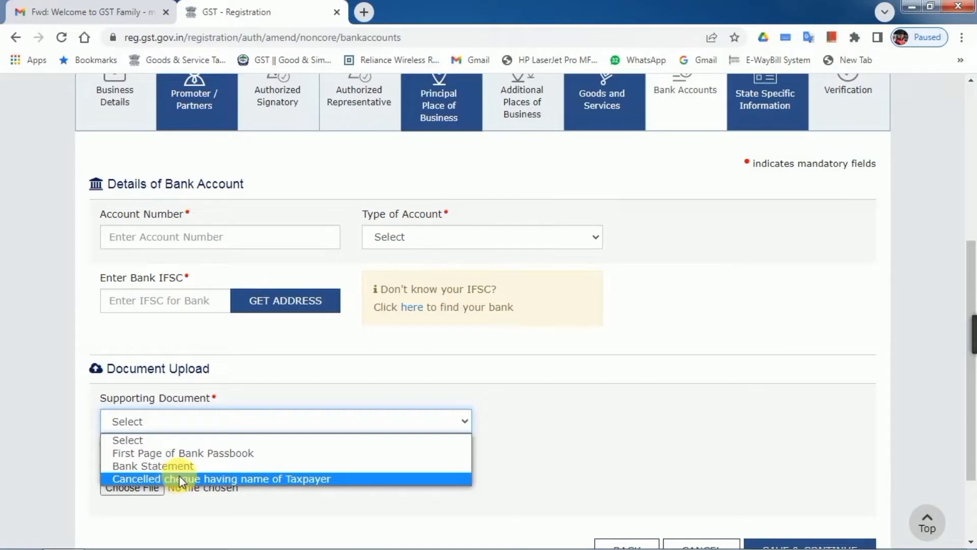
{"action": "left_click", "coordinate": [272, 502]}
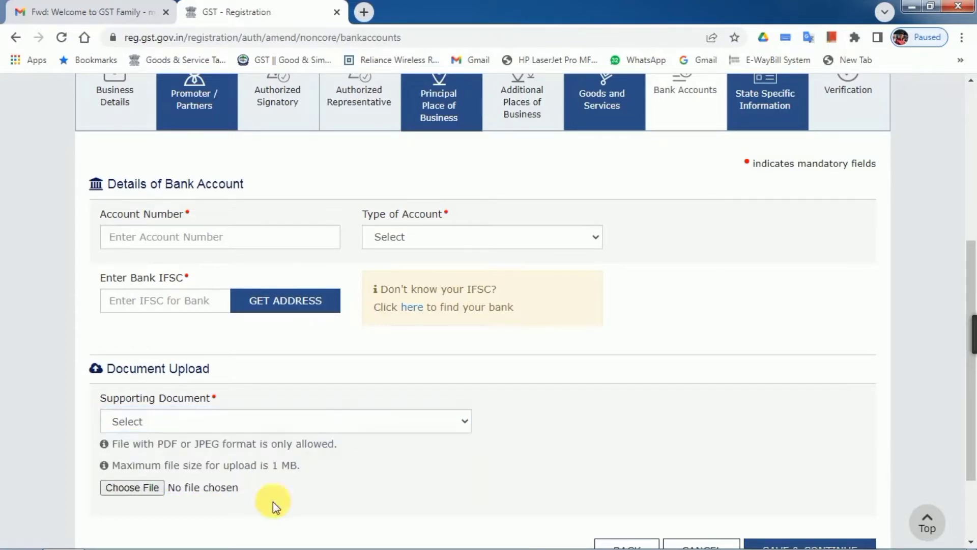
{"action": "left_click", "coordinate": [153, 426]}
{"action": "left_click", "coordinate": [153, 426]}
{"action": "scroll", "coordinate": [840, 514], "scroll_direction": "down", "scroll_amount": 2}
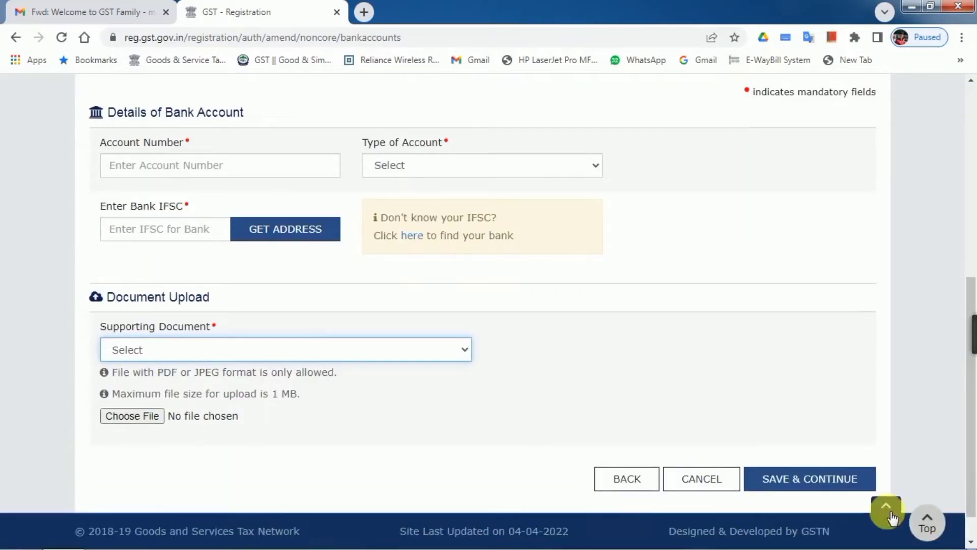
{"action": "scroll", "coordinate": [817, 458], "scroll_direction": "up", "scroll_amount": 3}
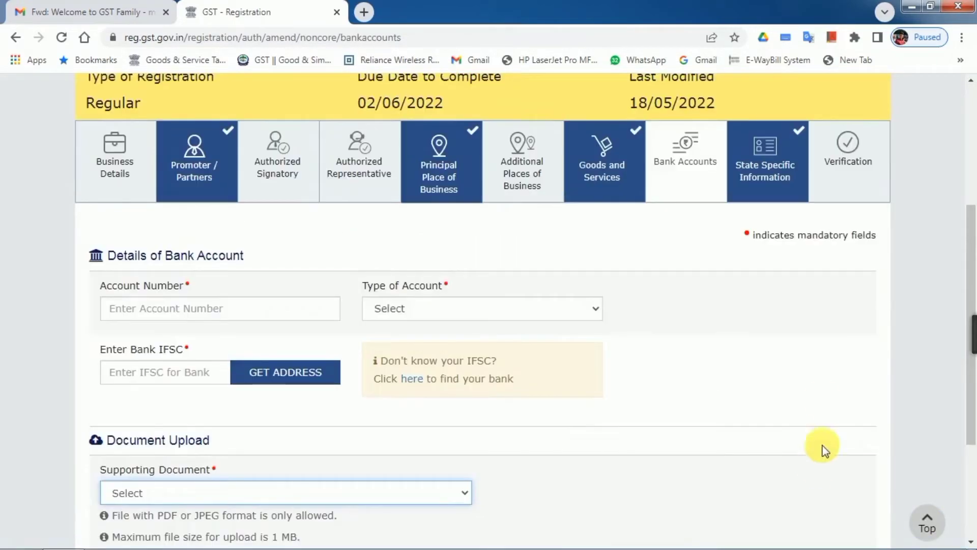
Step: On the Verification step, select the proprietor as Name of Authorized Signatory
{"action": "left_click", "coordinate": [846, 170]}
{"action": "scroll", "coordinate": [277, 401], "scroll_direction": "down", "scroll_amount": 3}
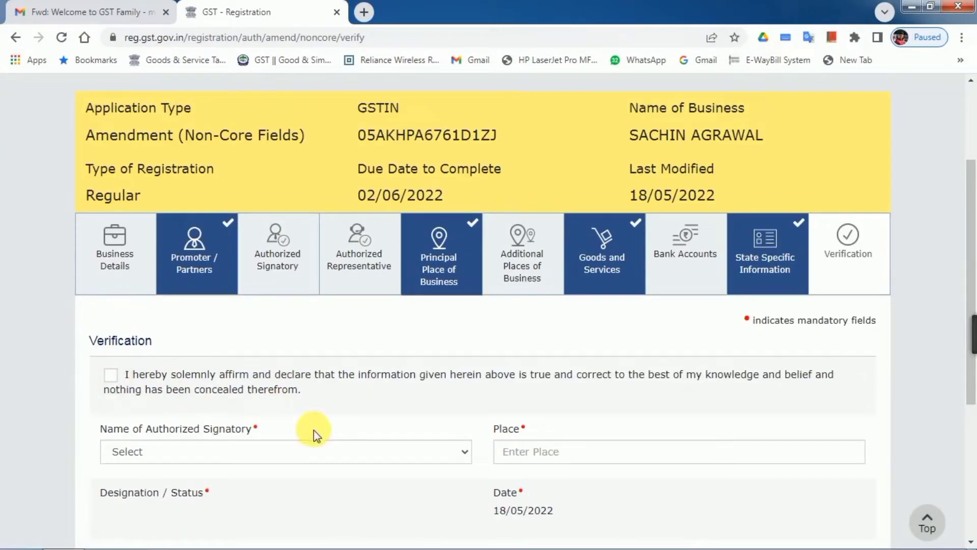
{"action": "left_click", "coordinate": [342, 447]}
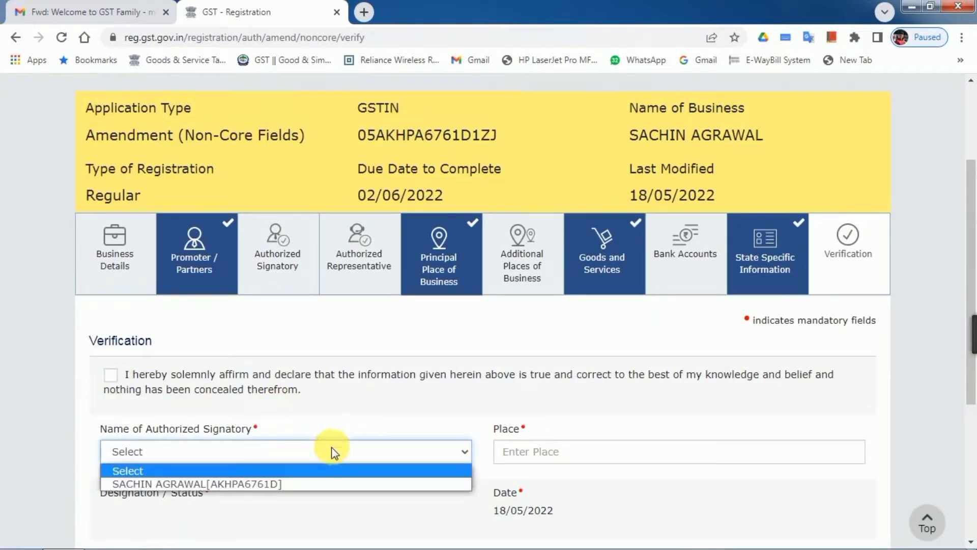
{"action": "left_click", "coordinate": [292, 483]}
Step: Abandon the unsaved amendment and return to the taxpayer dashboard
{"action": "scroll", "coordinate": [556, 448], "scroll_direction": "down", "scroll_amount": 5}
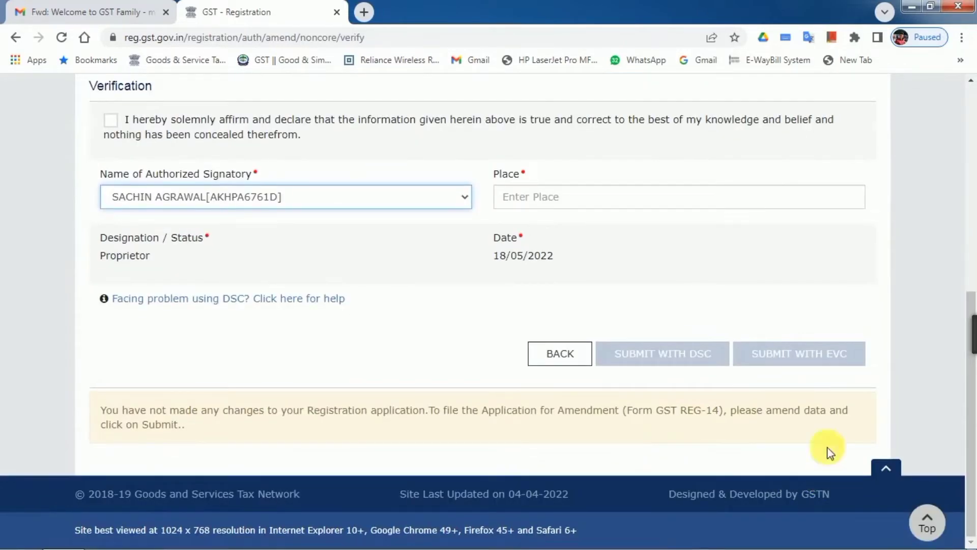
{"action": "scroll", "coordinate": [788, 392], "scroll_direction": "up", "scroll_amount": 8}
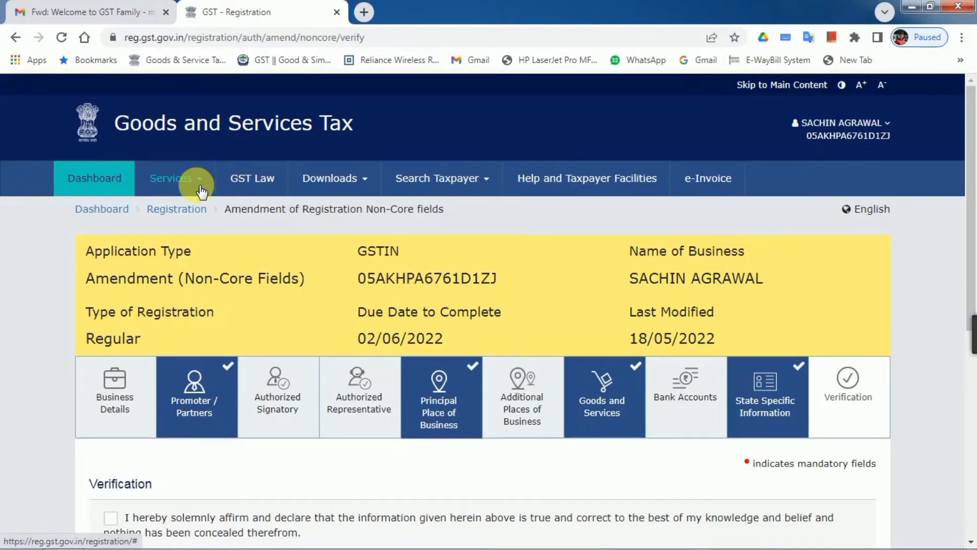
{"action": "left_click", "coordinate": [84, 178]}
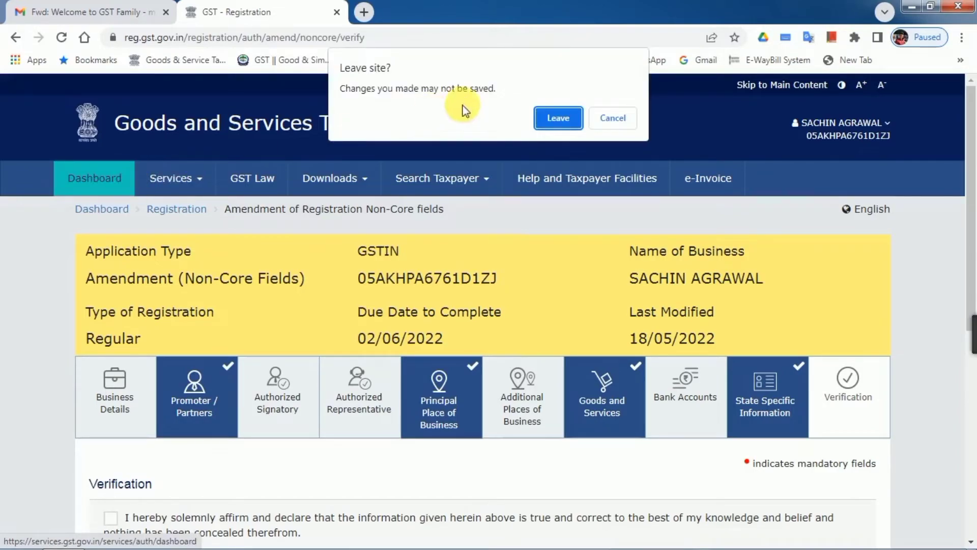
{"action": "left_click", "coordinate": [566, 117]}
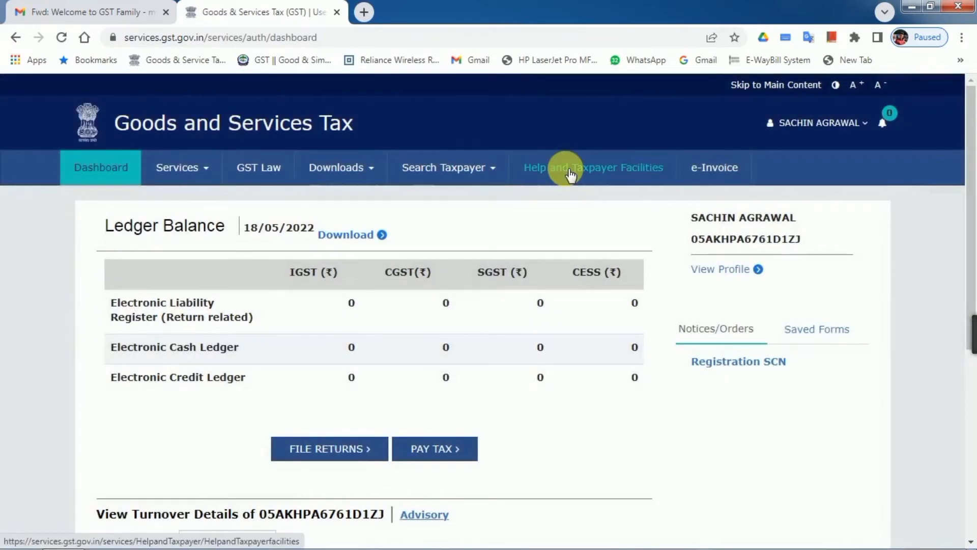
Step: Review My Profile (Regular, Proprietorship, Active since 12/05/2022), then show Services > User Services
{"action": "left_click", "coordinate": [867, 127]}
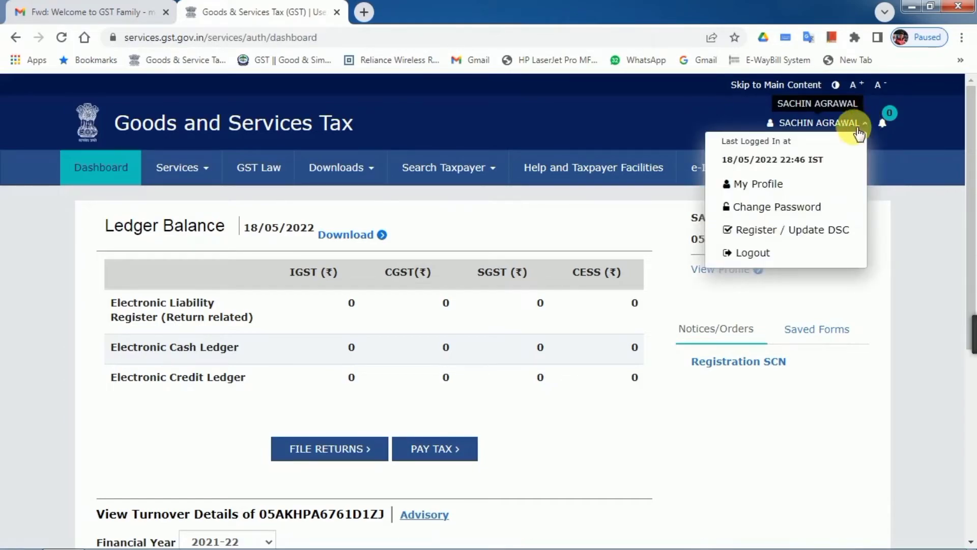
{"action": "left_click", "coordinate": [765, 187]}
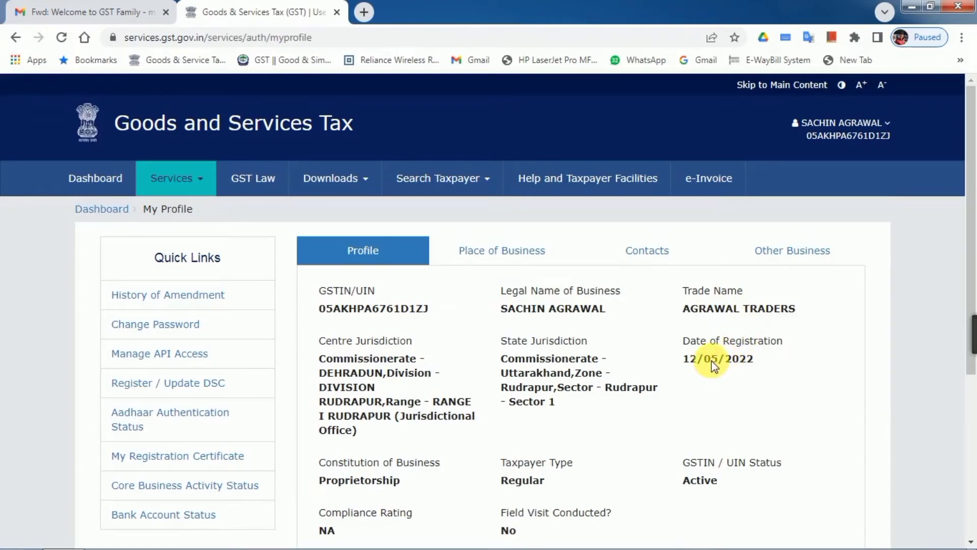
{"action": "scroll", "coordinate": [574, 400], "scroll_direction": "down", "scroll_amount": 3}
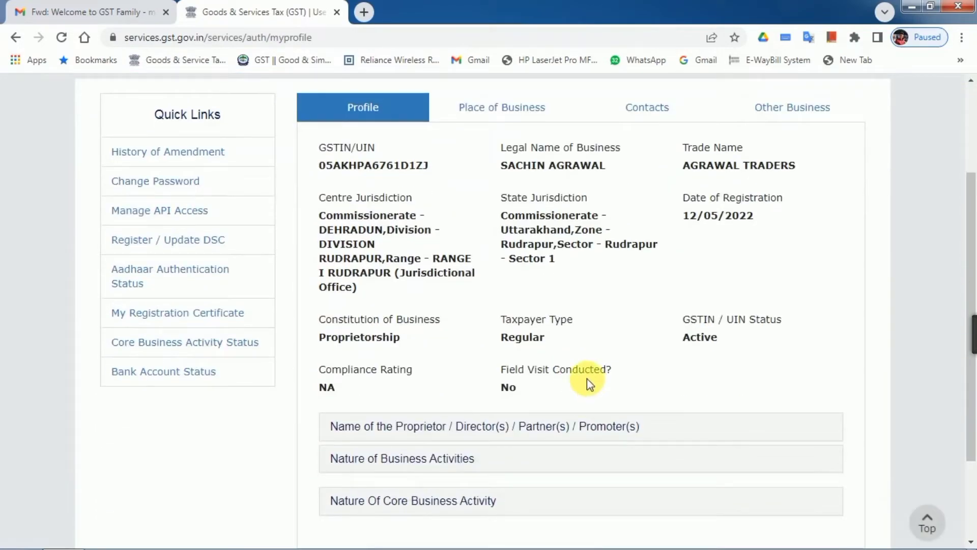
{"action": "scroll", "coordinate": [542, 344], "scroll_direction": "up", "scroll_amount": 3}
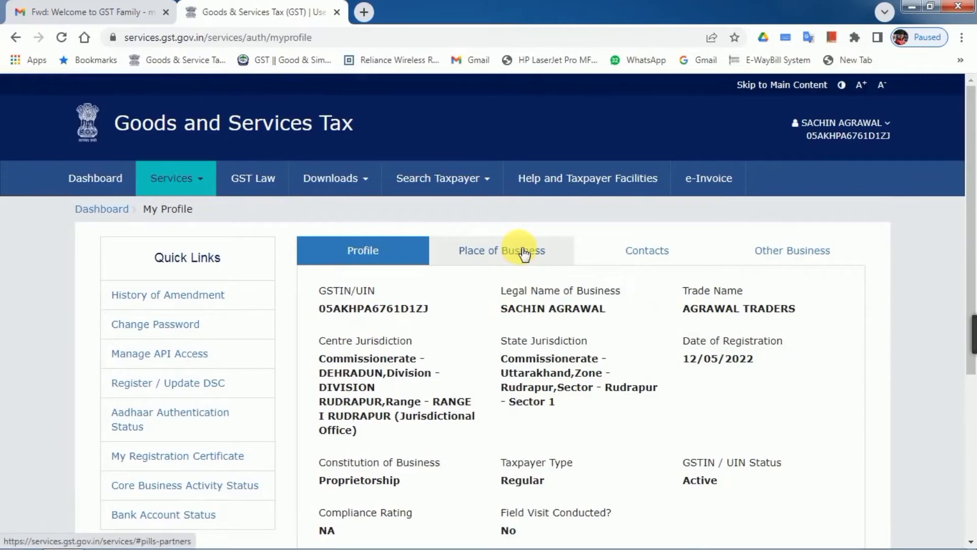
{"action": "mouse_move", "coordinate": [209, 180]}
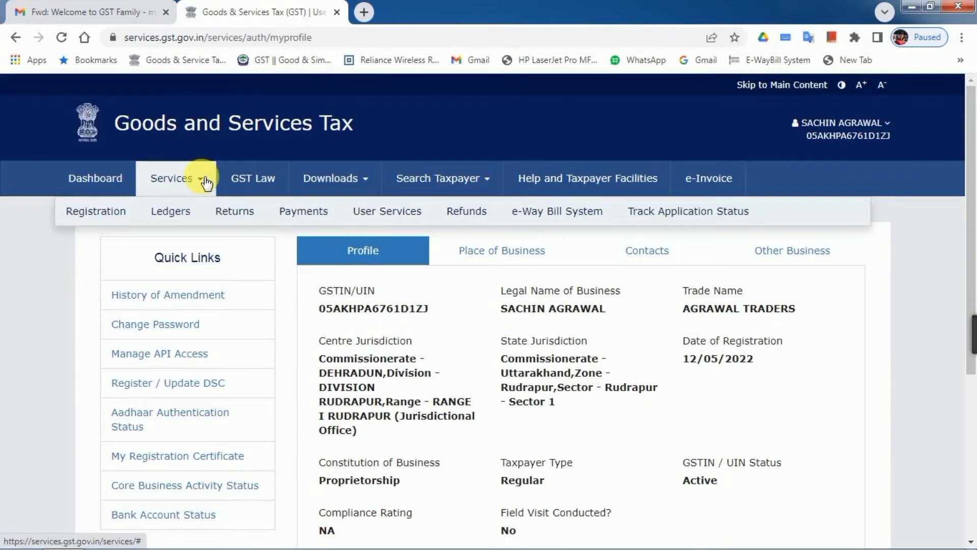
{"action": "mouse_move", "coordinate": [377, 212]}
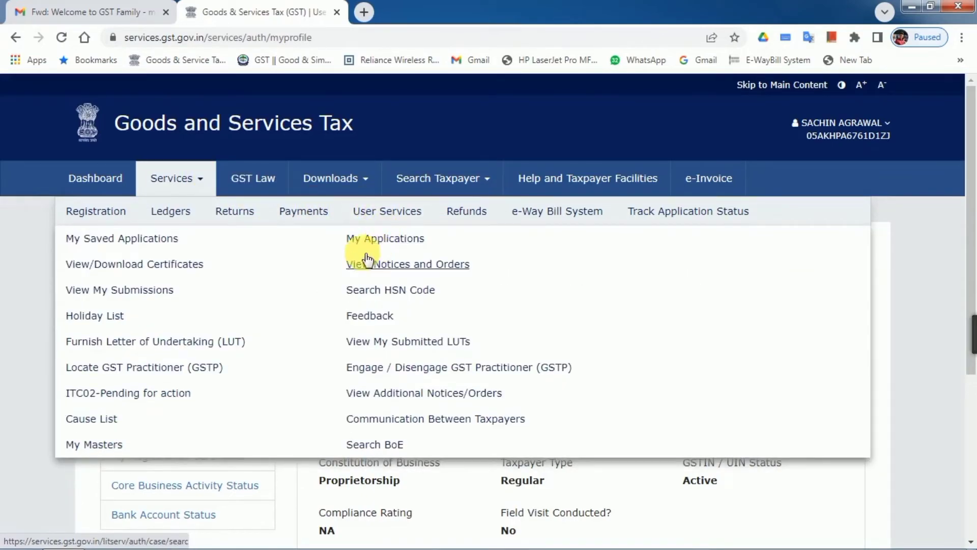
Step: From View/Download Certificates, download the GST REG-06 Registration Certificate dated 12/05/2022 as PDF
{"action": "left_click", "coordinate": [145, 271]}
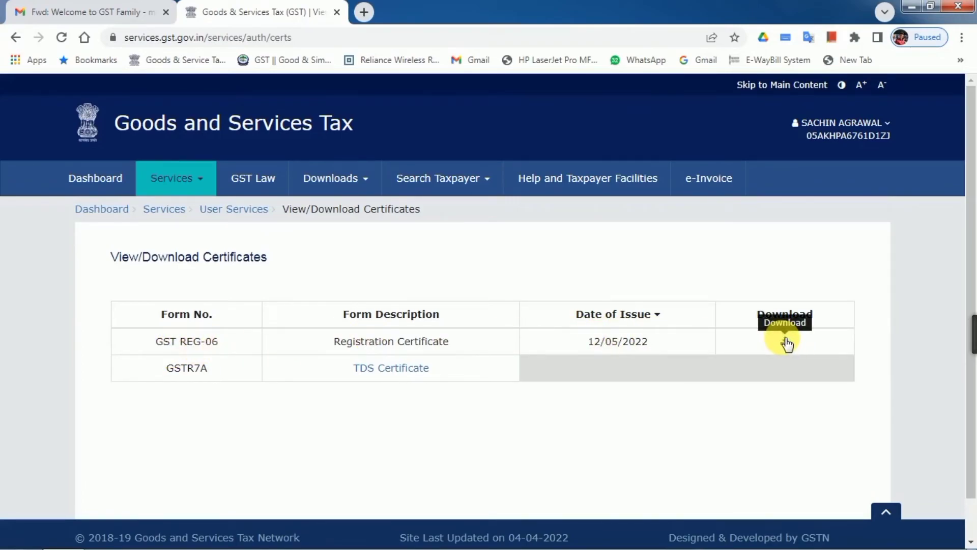
{"action": "left_click", "coordinate": [785, 344]}
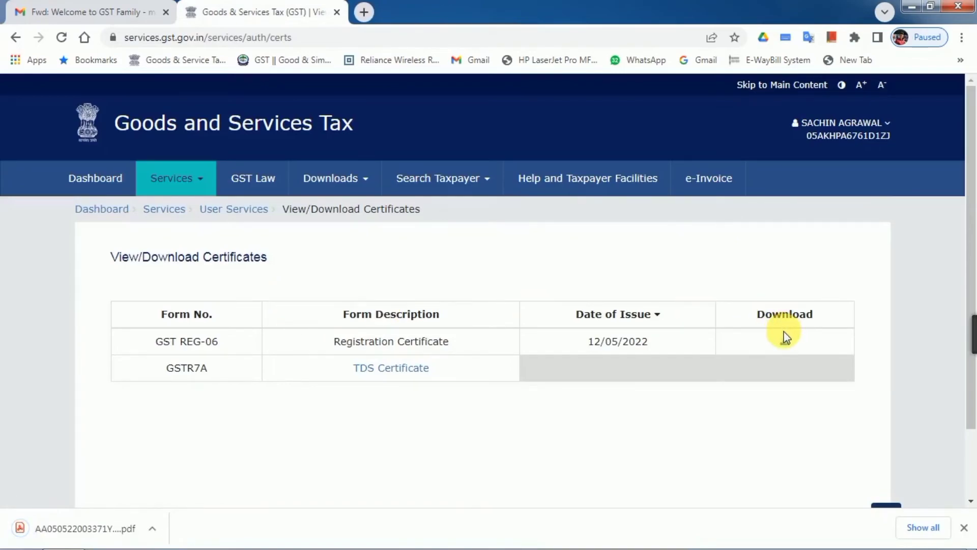
Step: Open the downloaded REG-06 certificate PDF, look through its three pages, and return to page 1
{"action": "left_click", "coordinate": [103, 533]}
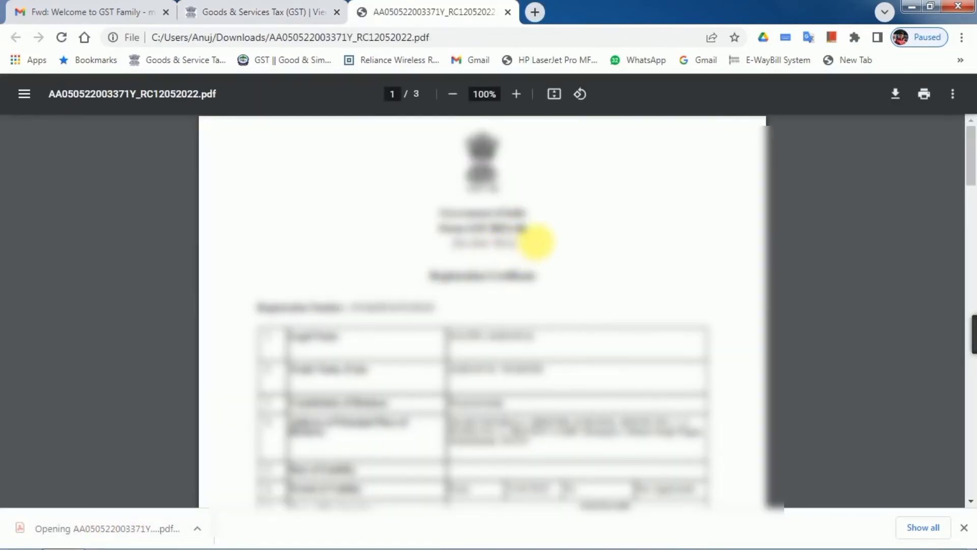
{"action": "scroll", "coordinate": [644, 333], "scroll_direction": "down", "scroll_amount": 5}
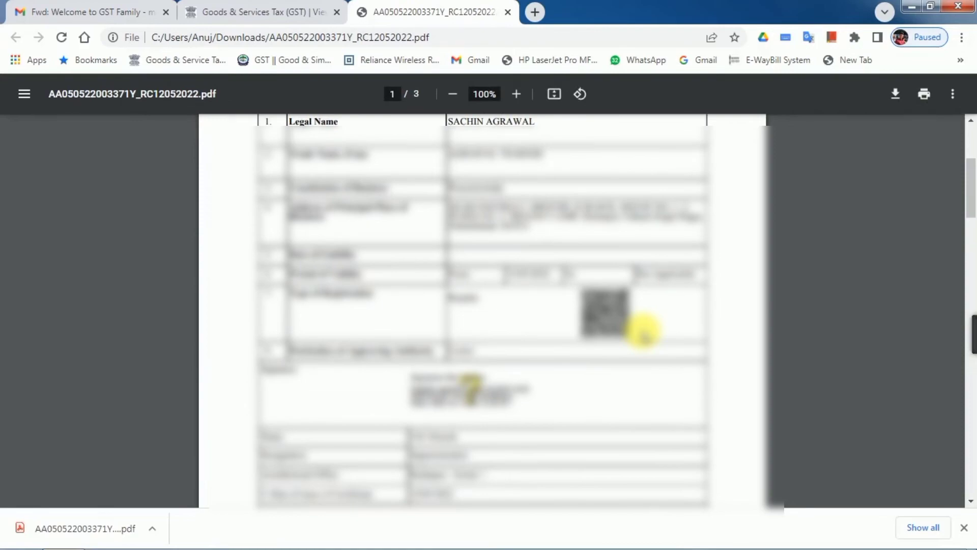
{"action": "scroll", "coordinate": [592, 312], "scroll_direction": "down", "scroll_amount": 15}
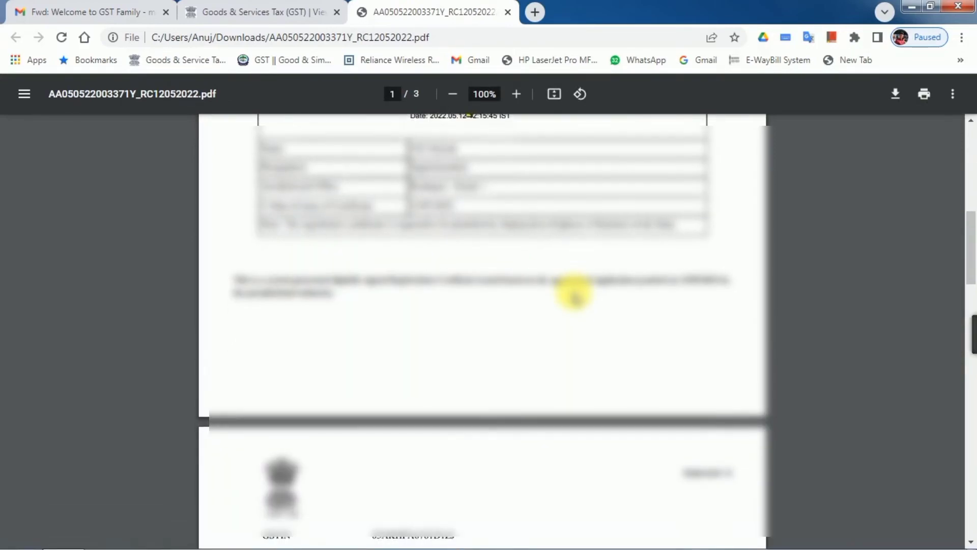
{"action": "scroll", "coordinate": [575, 295], "scroll_direction": "down", "scroll_amount": 14}
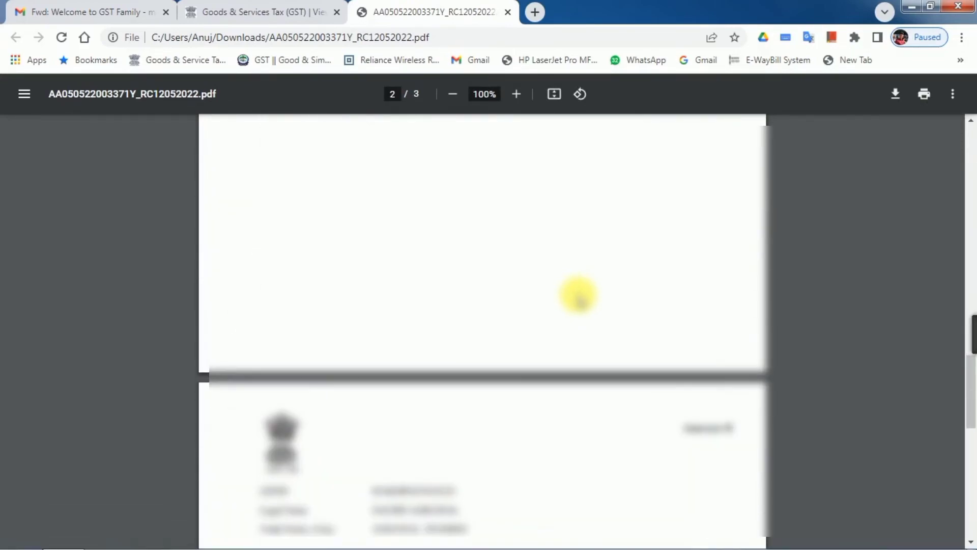
{"action": "scroll", "coordinate": [579, 298], "scroll_direction": "down", "scroll_amount": 3}
{"action": "scroll", "coordinate": [575, 293], "scroll_direction": "up", "scroll_amount": 13}
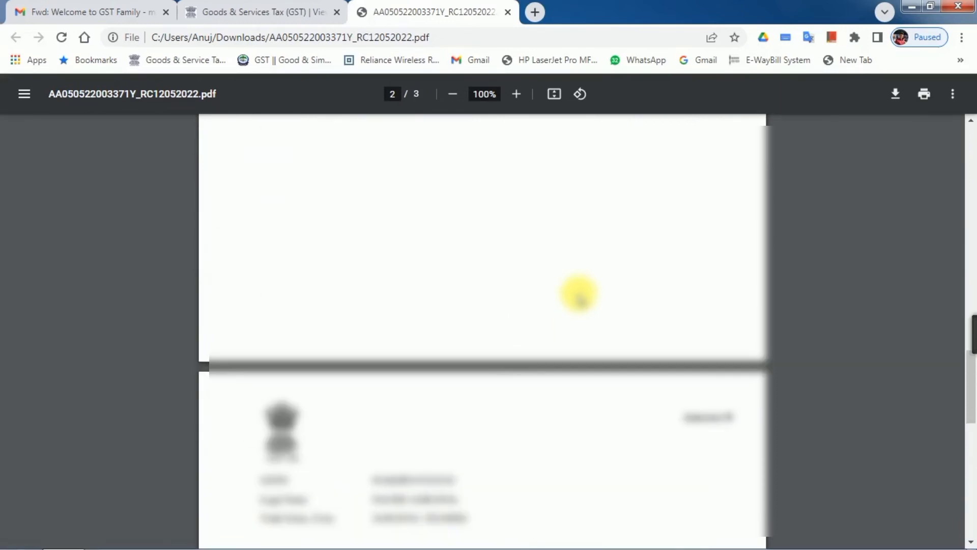
{"action": "scroll", "coordinate": [579, 290], "scroll_direction": "up", "scroll_amount": 12}
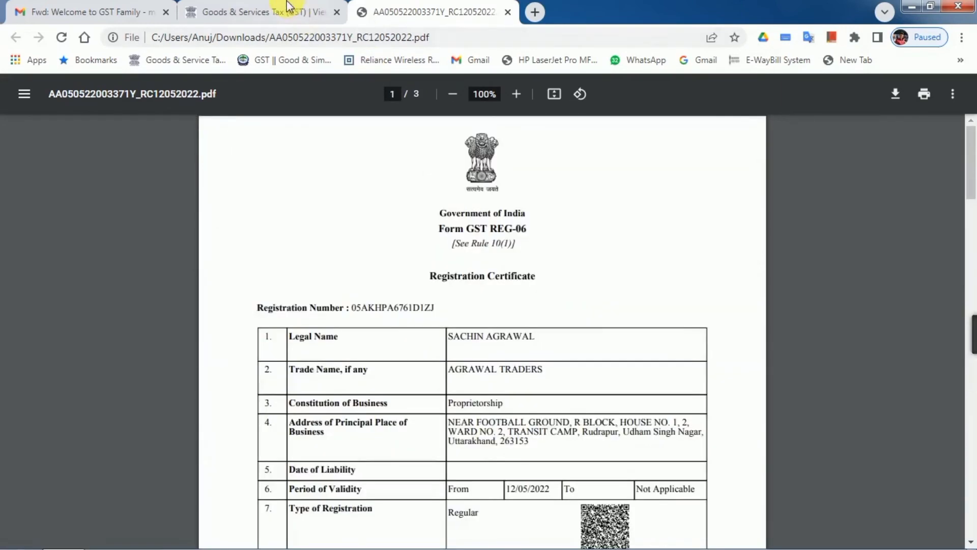